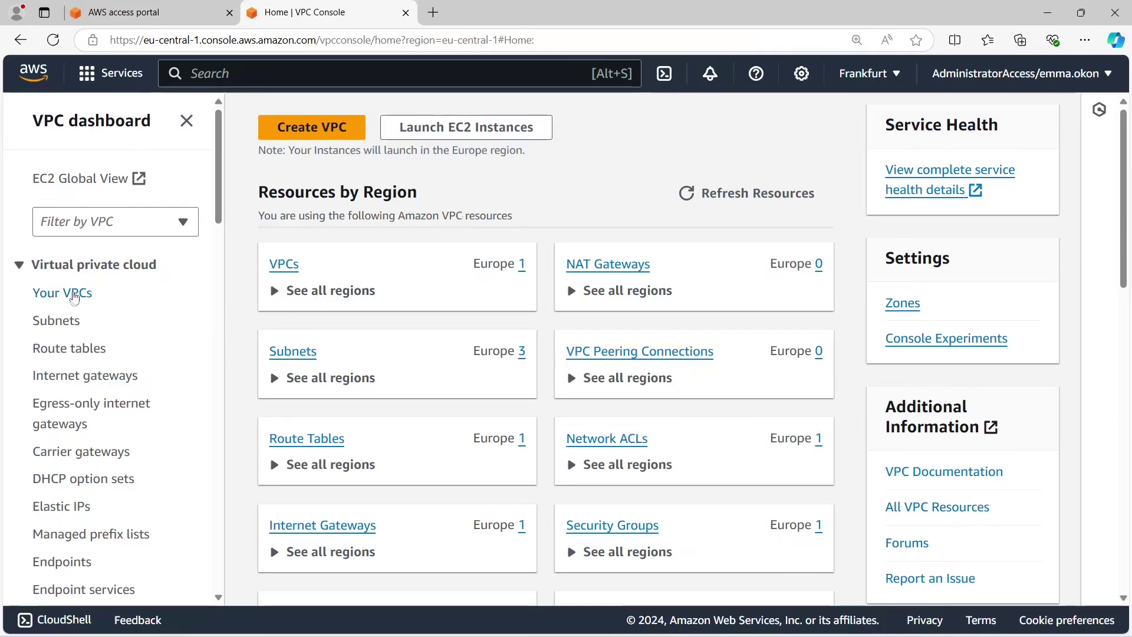
# Open the existing default VPC and examine its resource map, from subnets and route table to the internet gateway connection
pyautogui.click(72, 294)
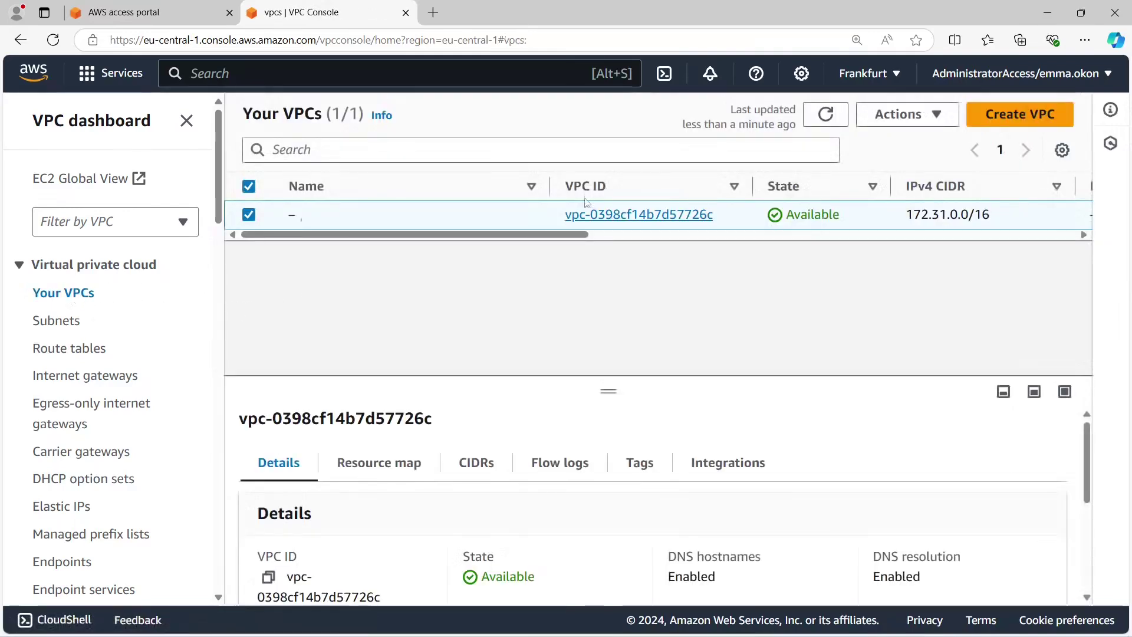
pyautogui.click(616, 214)
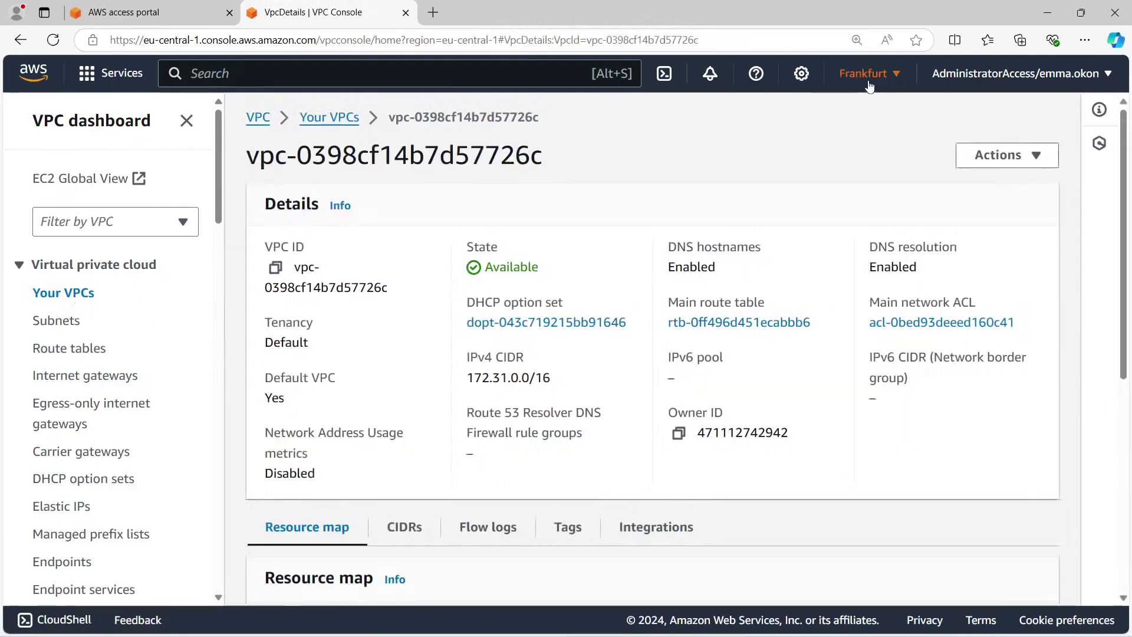
pyautogui.click(869, 77)
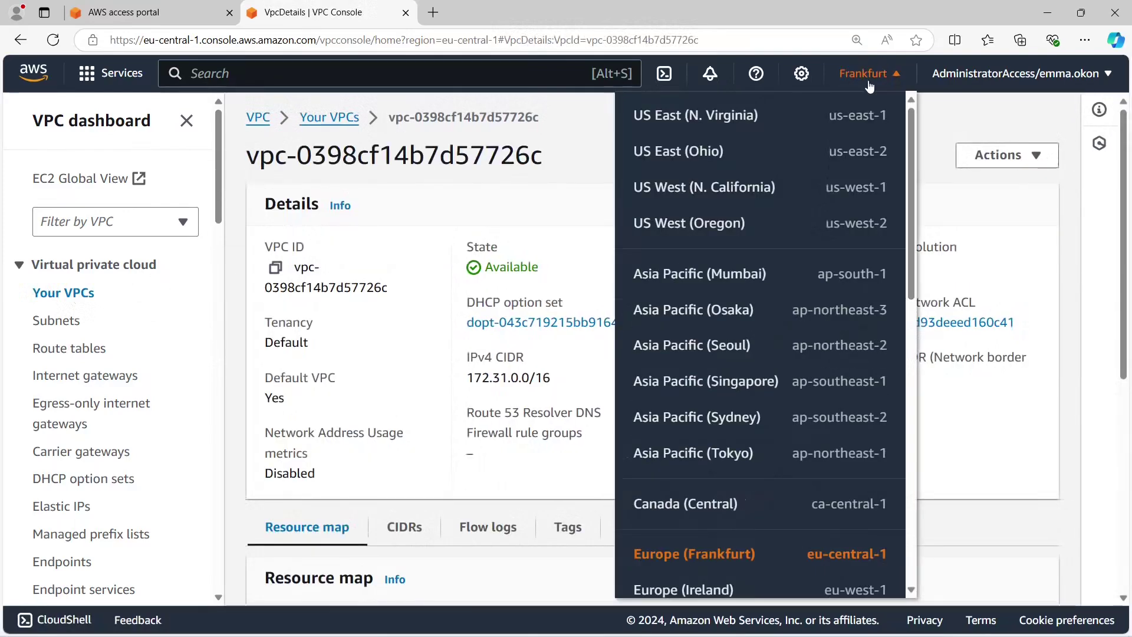
pyautogui.click(869, 75)
pyautogui.moveTo(1123, 201); pyautogui.dragTo(1128, 413)
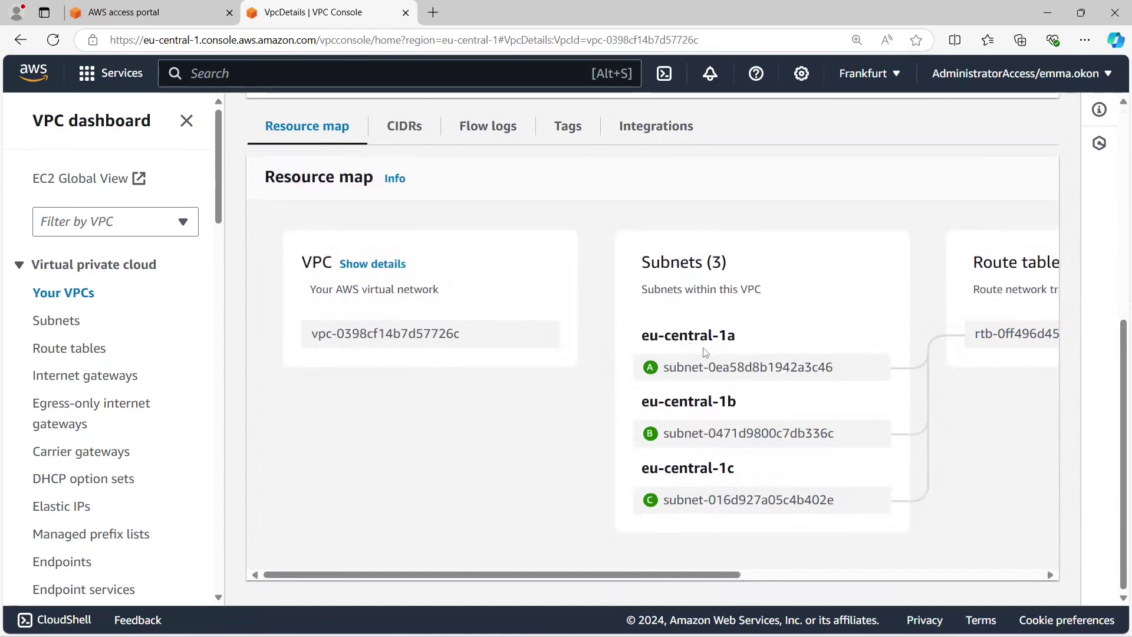
pyautogui.moveTo(447, 589); pyautogui.dragTo(648, 587)
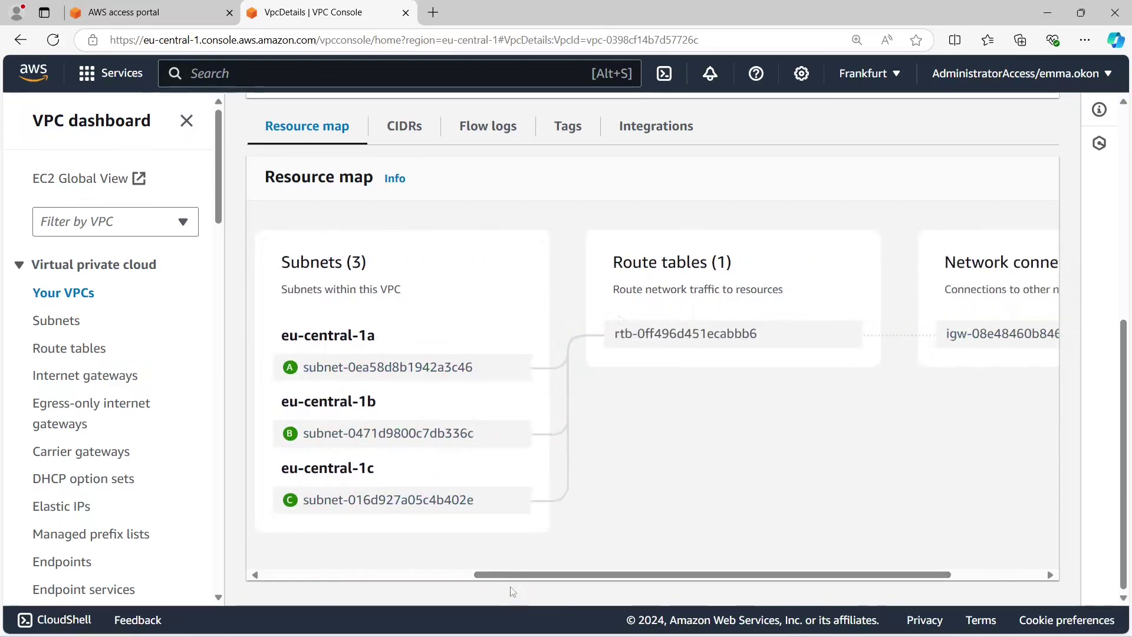
pyautogui.moveTo(511, 588); pyautogui.dragTo(601, 587)
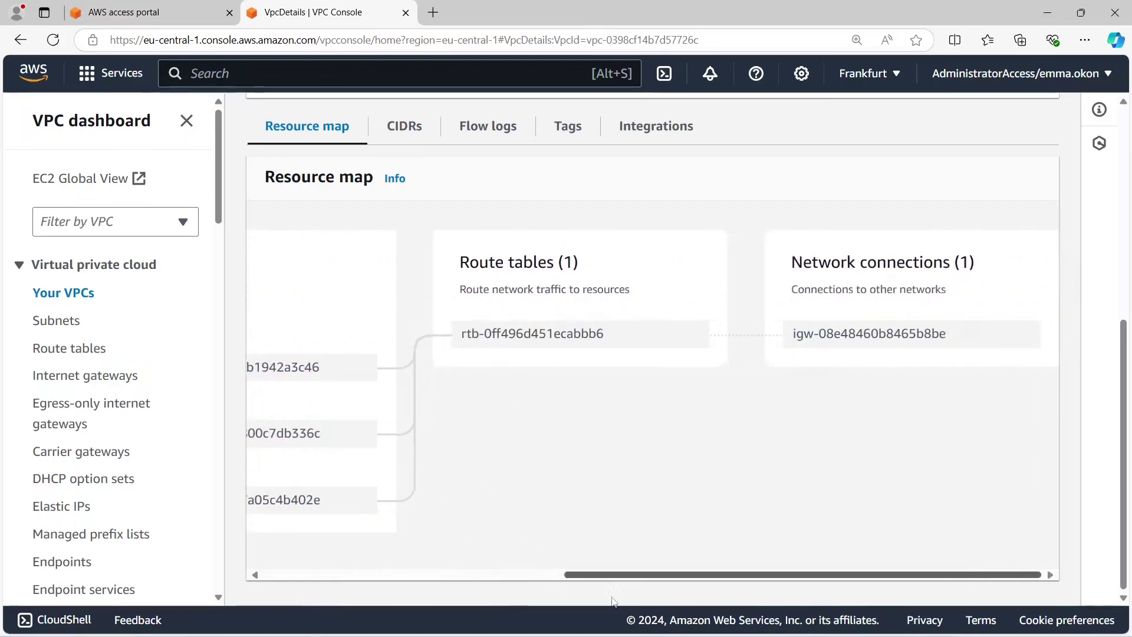
pyautogui.click(822, 336)
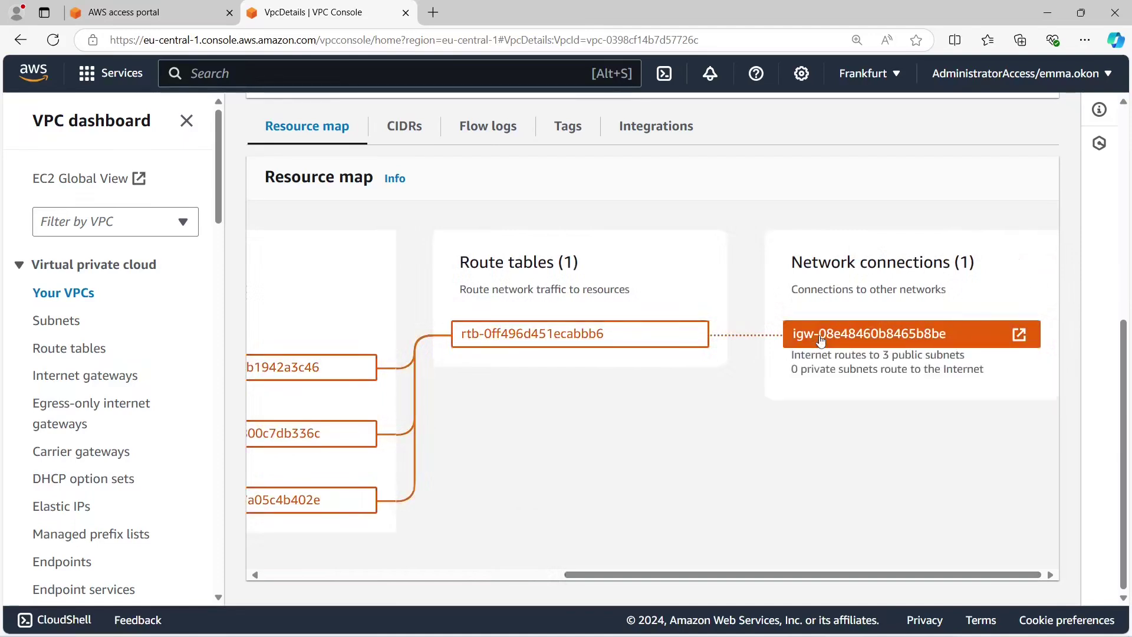
# Start creating a new VPC from the list of VPCs, with VPC and more as the resources to create
pyautogui.click(50, 298)
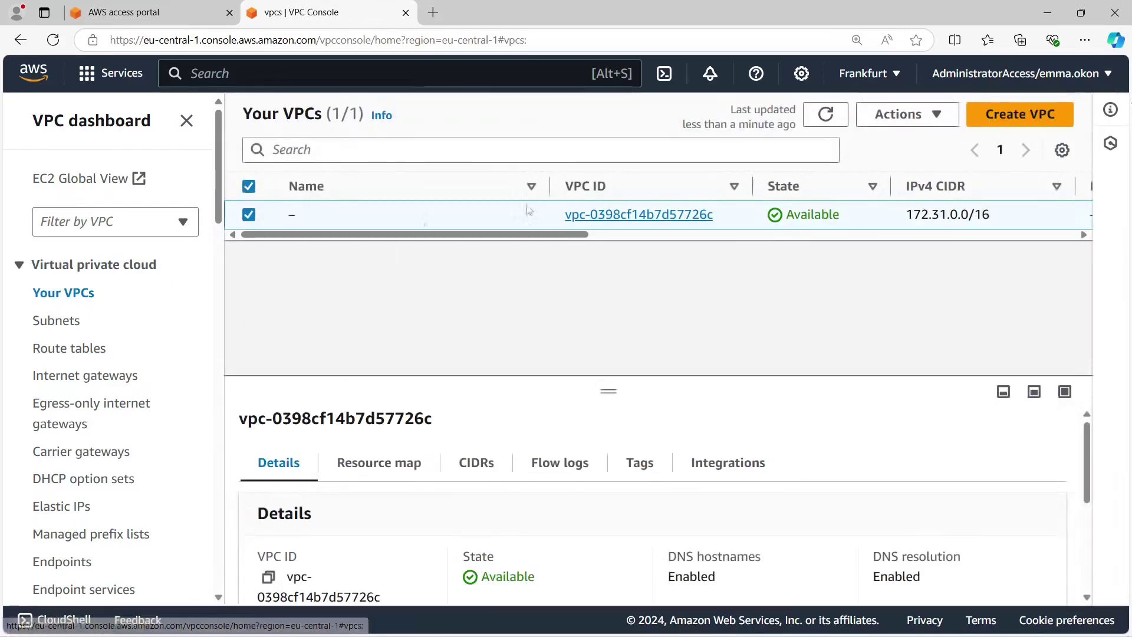
pyautogui.click(1021, 113)
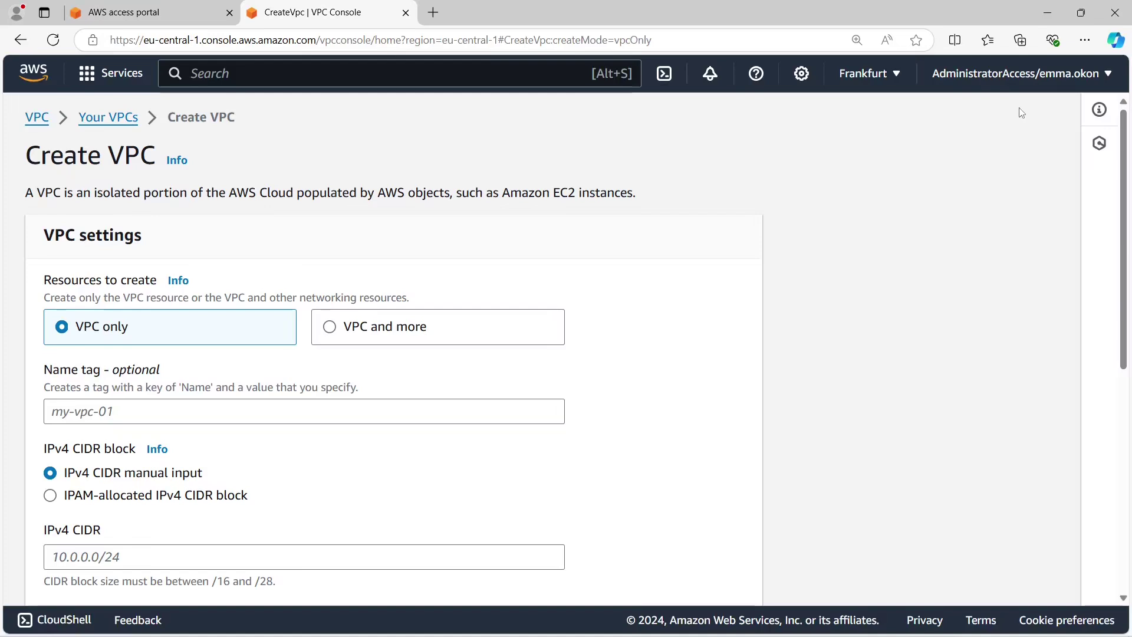
pyautogui.moveTo(1126, 165); pyautogui.dragTo(1130, 226)
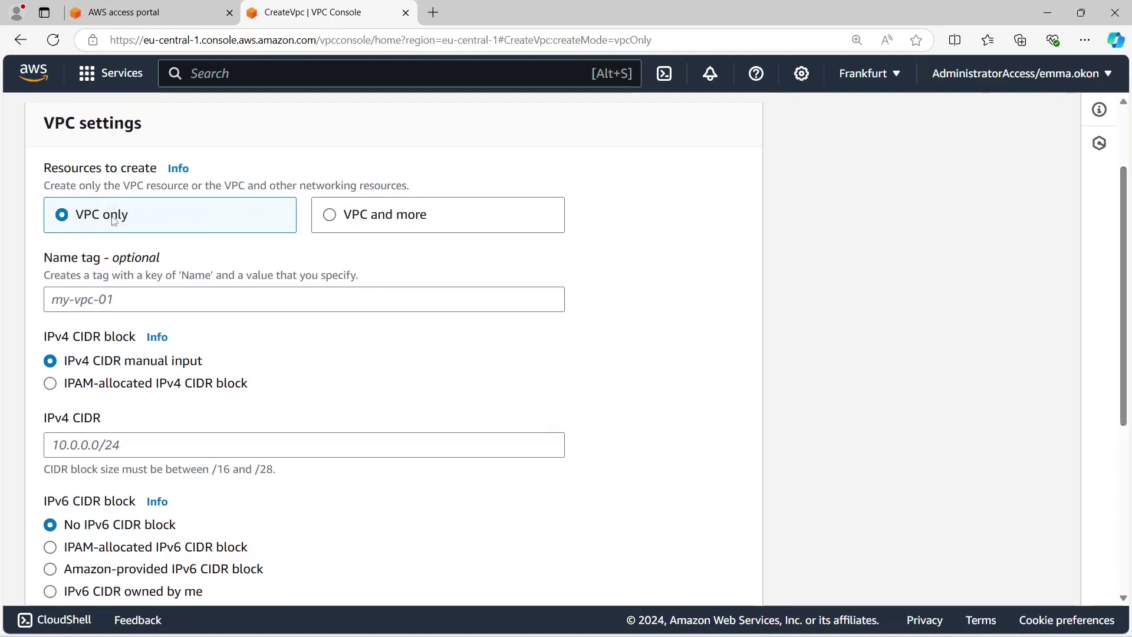
pyautogui.click(401, 213)
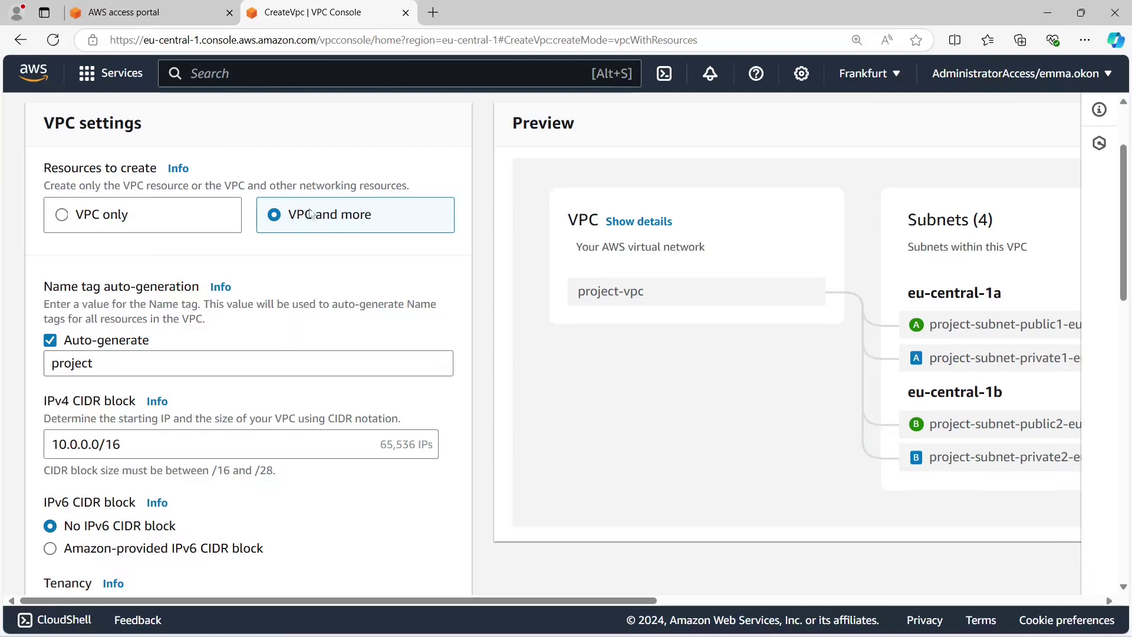
# Set the auto-generated name tag to csn-demo and the IPv4 CIDR block to 10.10.10.0/24
pyautogui.moveTo(127, 364); pyautogui.dragTo(52, 360)
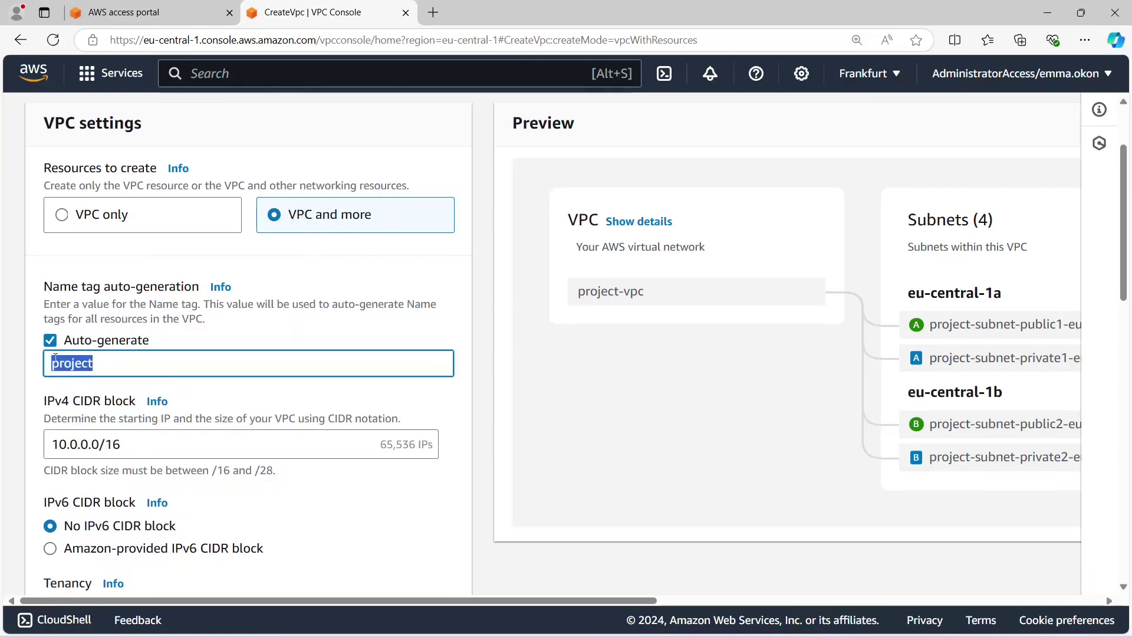
pyautogui.write('csn-demo')
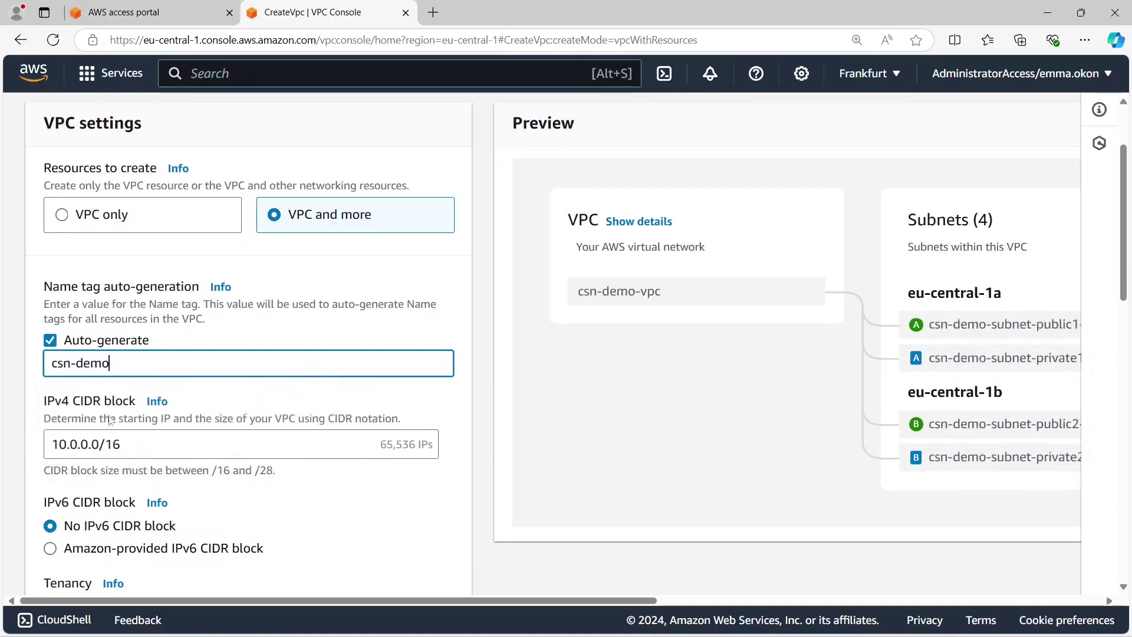
pyautogui.click(147, 444)
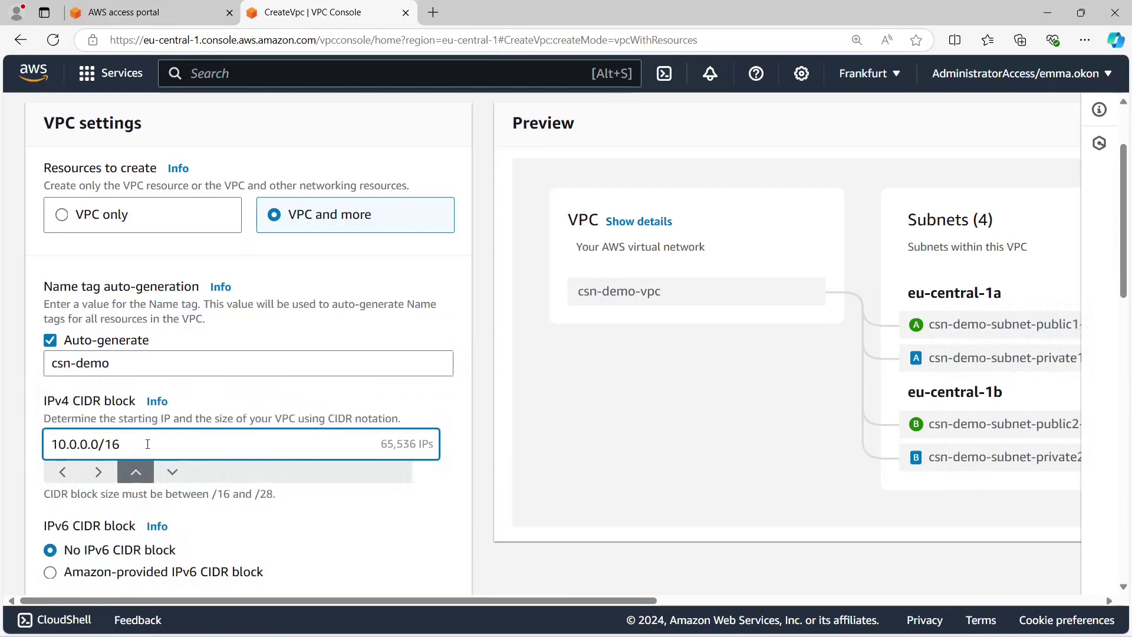
pyautogui.hotkey('ctrl', 'a')
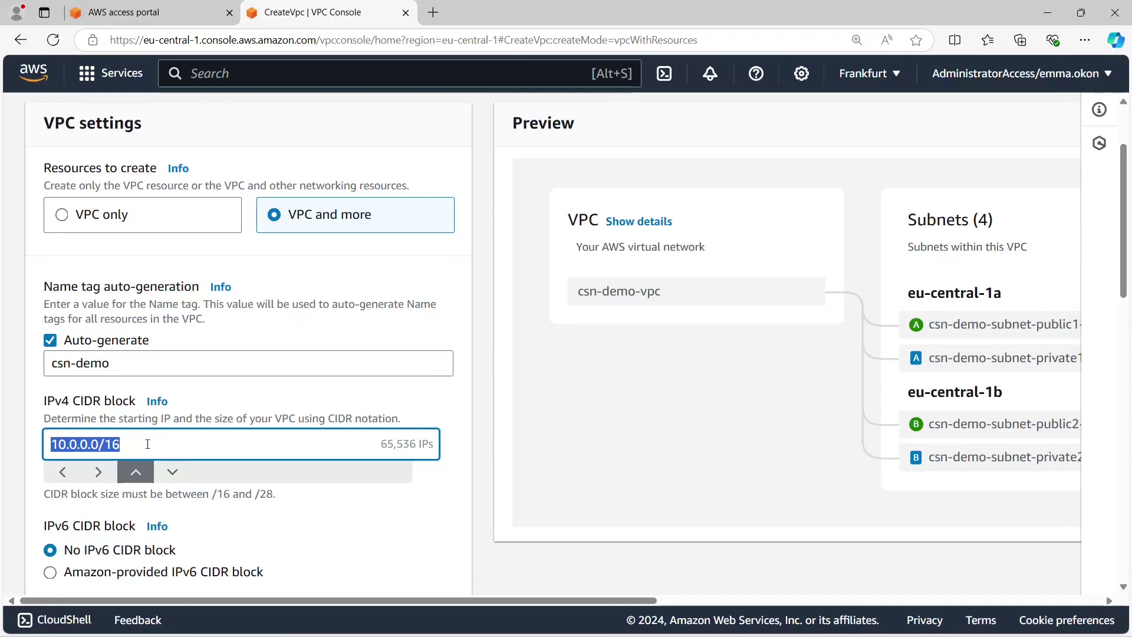
pyautogui.write('10.10.10.0/24')
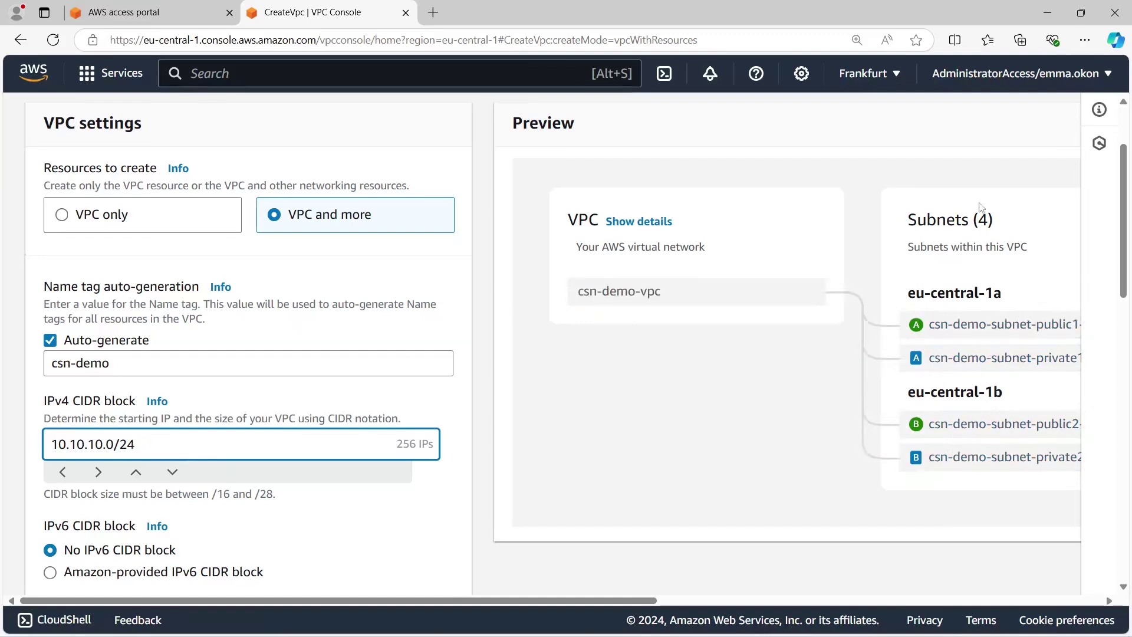
# Try 3 as the number of Availability Zones, and set it back to 2
pyautogui.moveTo(1122, 187); pyautogui.dragTo(1125, 263)
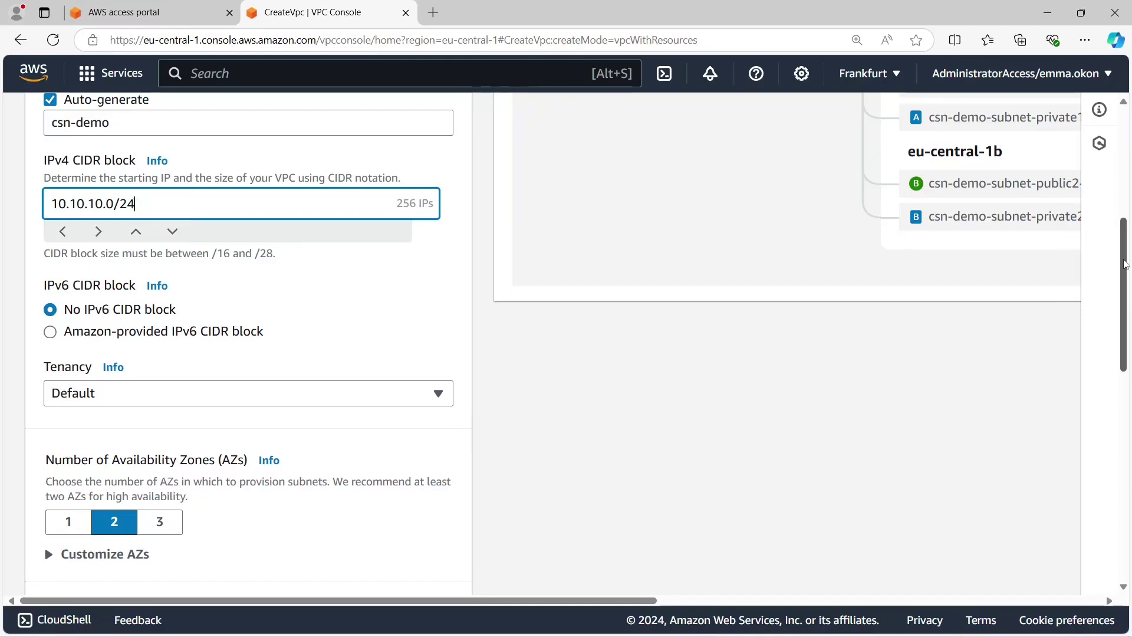
pyautogui.moveTo(1125, 265); pyautogui.dragTo(1124, 350)
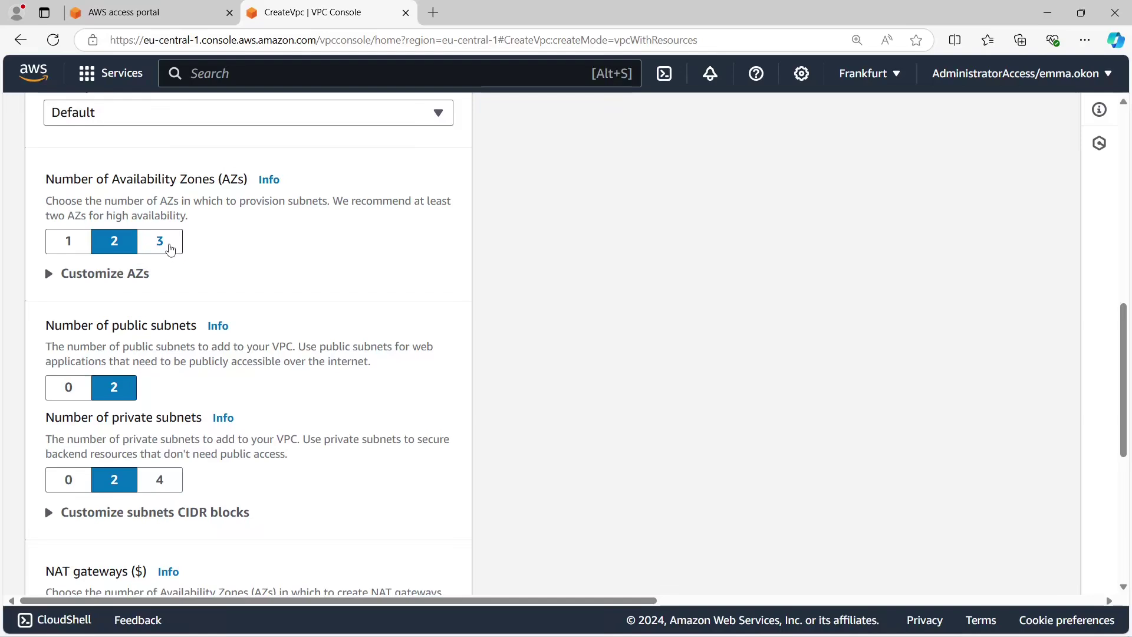
pyautogui.scroll(-1, 171, 251)
pyautogui.click(160, 219)
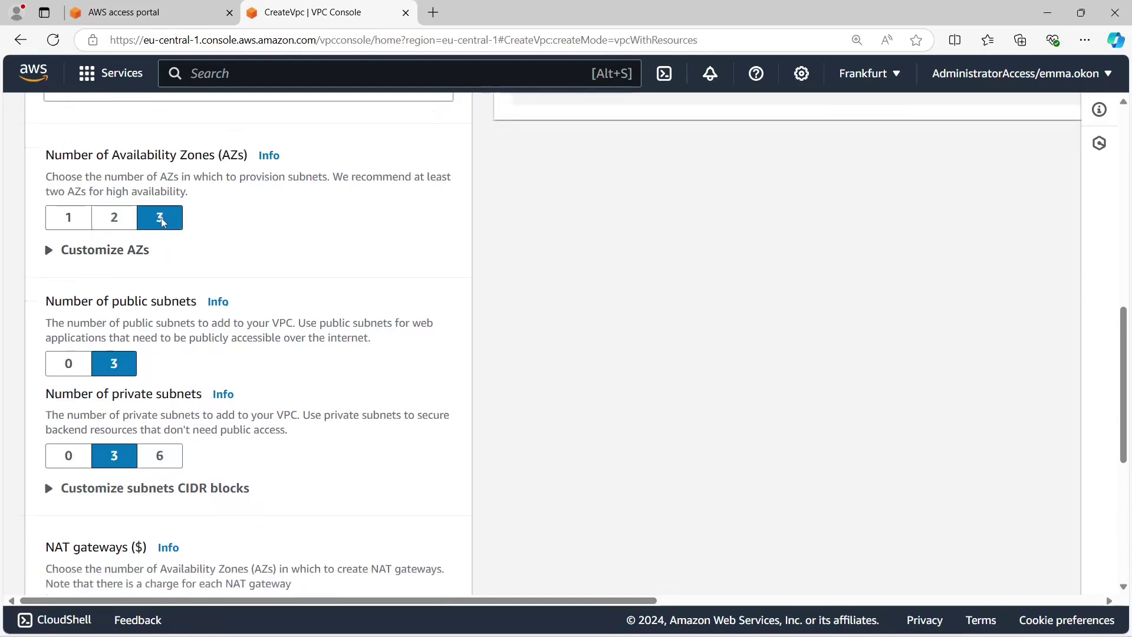
pyautogui.click(127, 224)
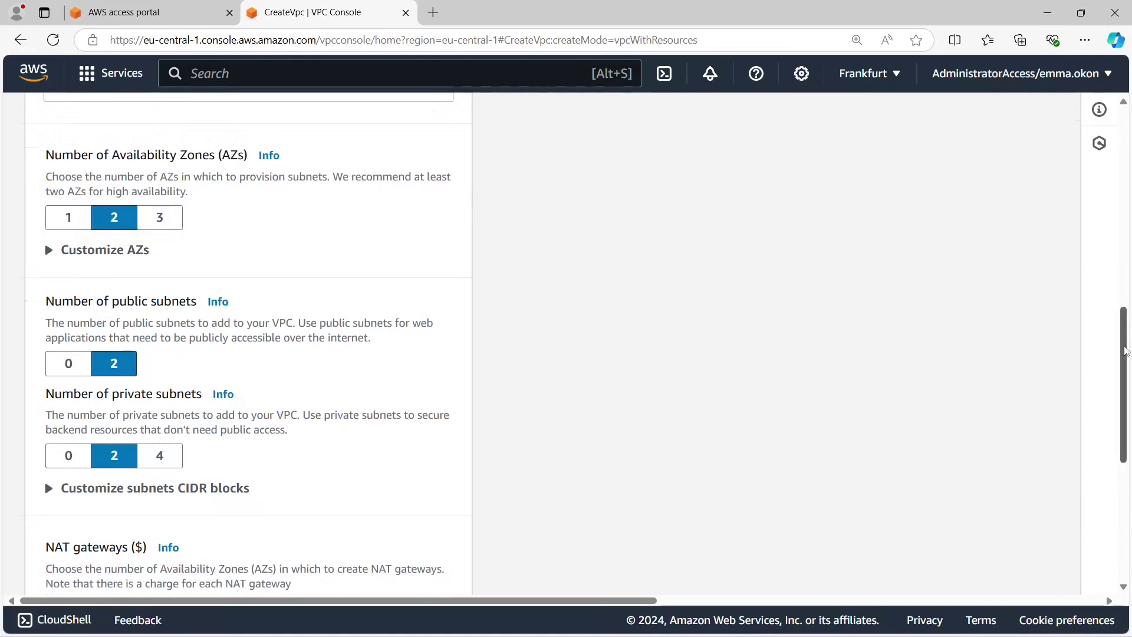
# Try one NAT gateway per Availability Zone, and settle on the In 1 AZ option
pyautogui.moveTo(1127, 365)
pyautogui.mouseDown()
pyautogui.moveTo(1127, 406)
pyautogui.moveTo(1127, 388)
pyautogui.mouseUp()
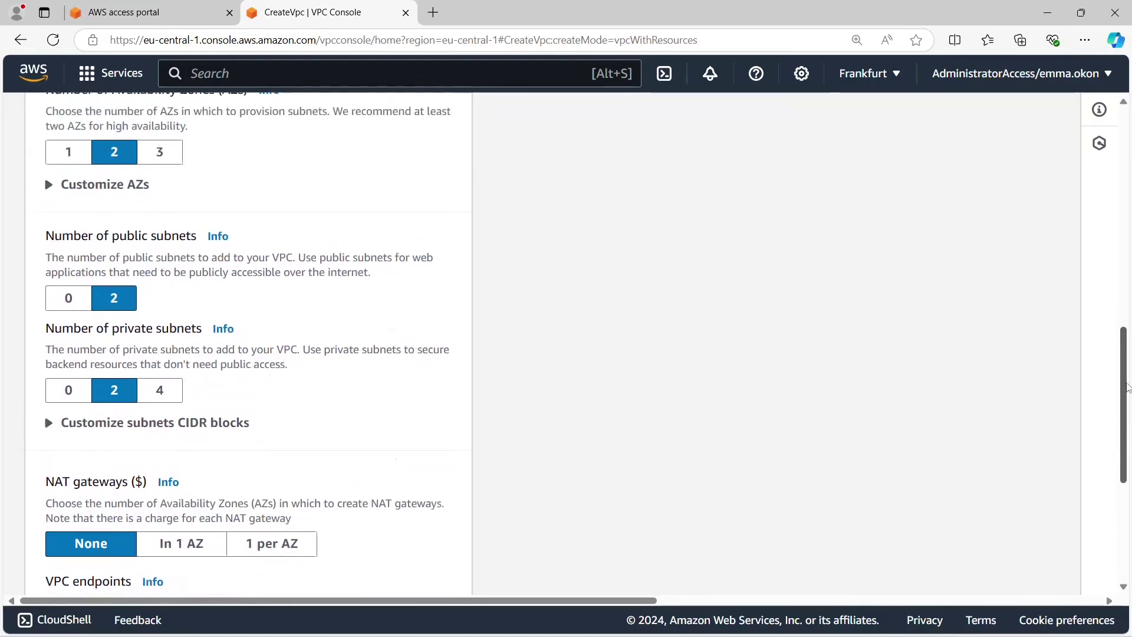
pyautogui.moveTo(1126, 388); pyautogui.dragTo(1127, 417)
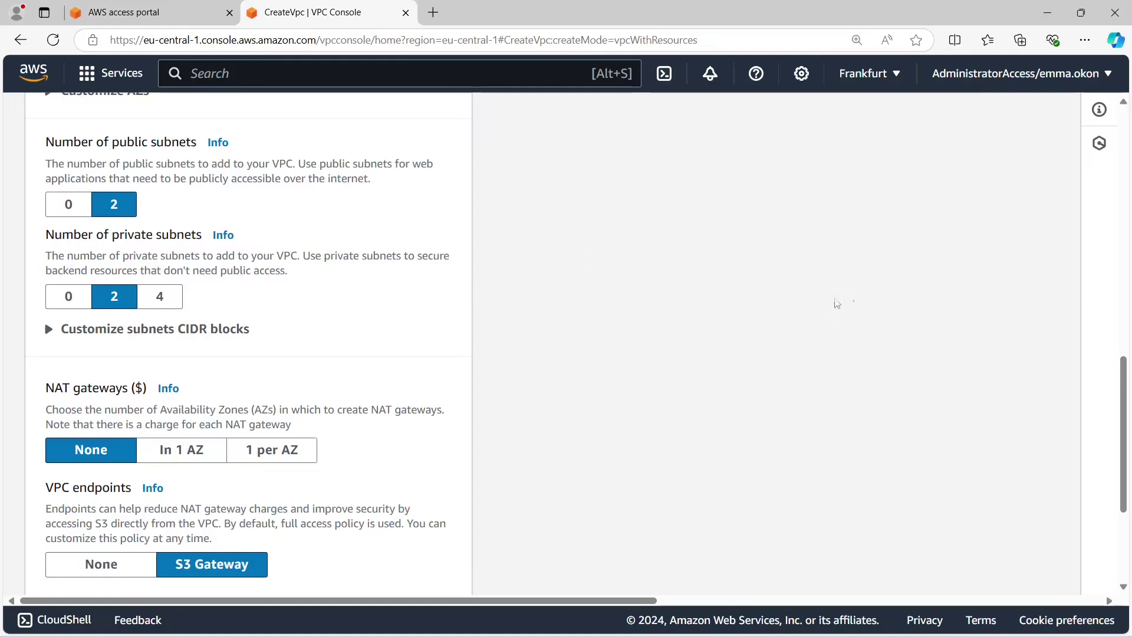
pyautogui.moveTo(1123, 406); pyautogui.dragTo(1127, 459)
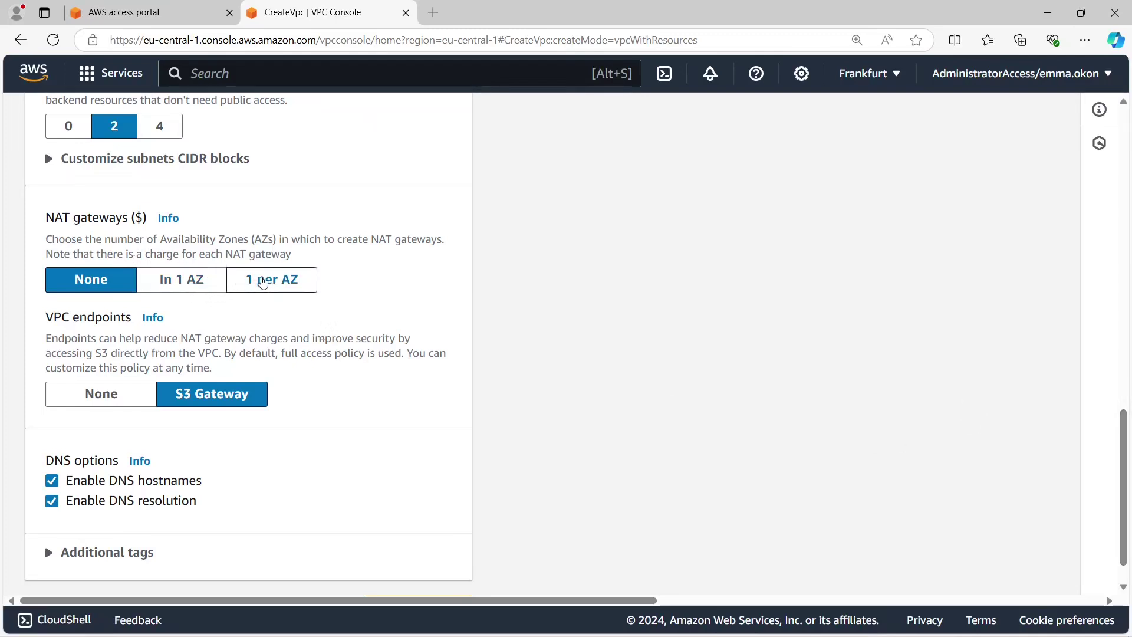
pyautogui.click(264, 283)
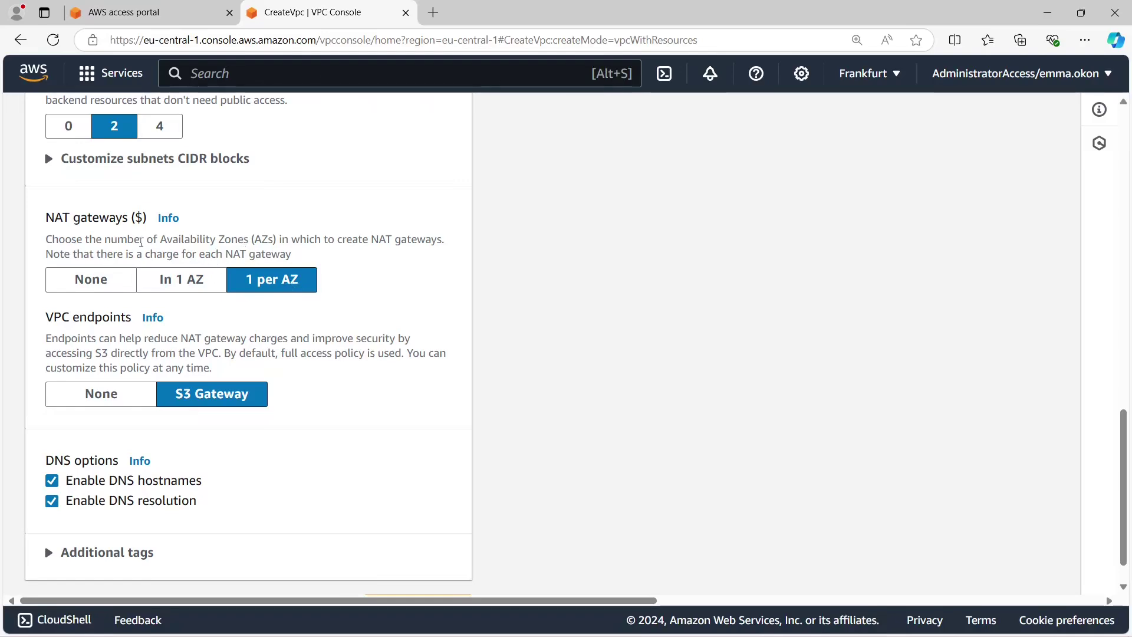
pyautogui.click(182, 287)
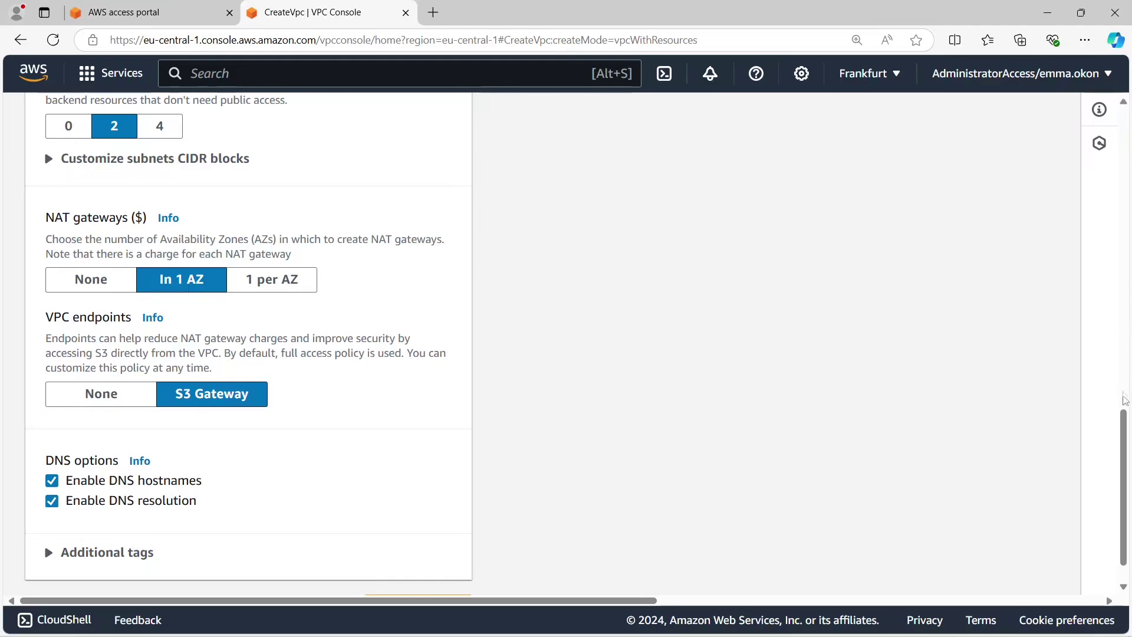
# Try setting the VPC endpoints to None, and restore the S3 Gateway option
pyautogui.moveTo(1125, 426); pyautogui.dragTo(1127, 457)
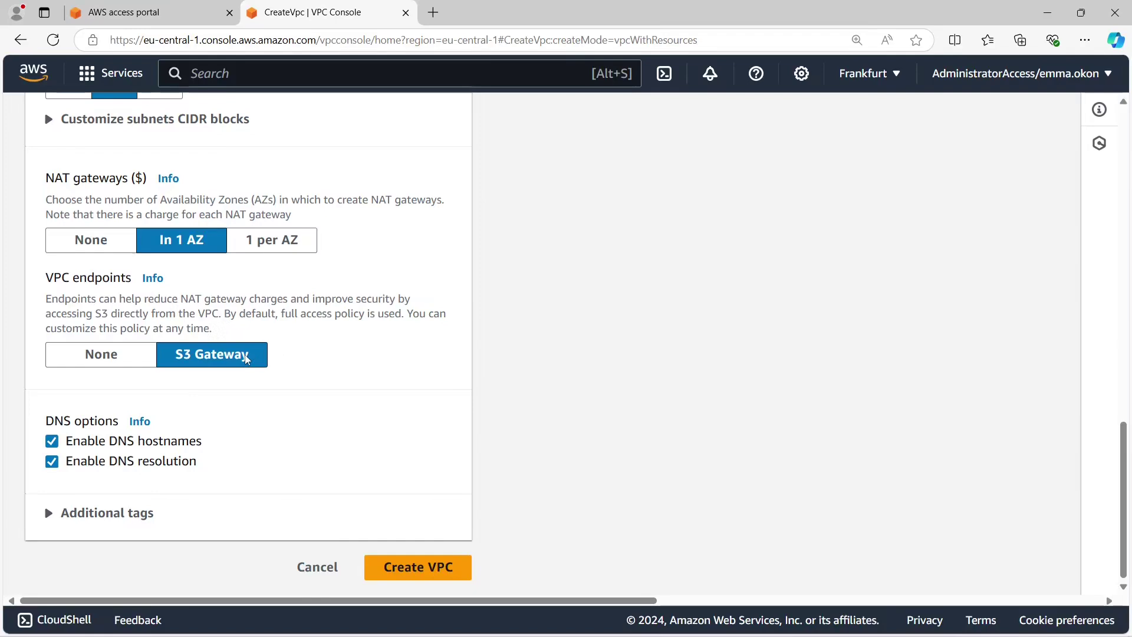
pyautogui.click(128, 356)
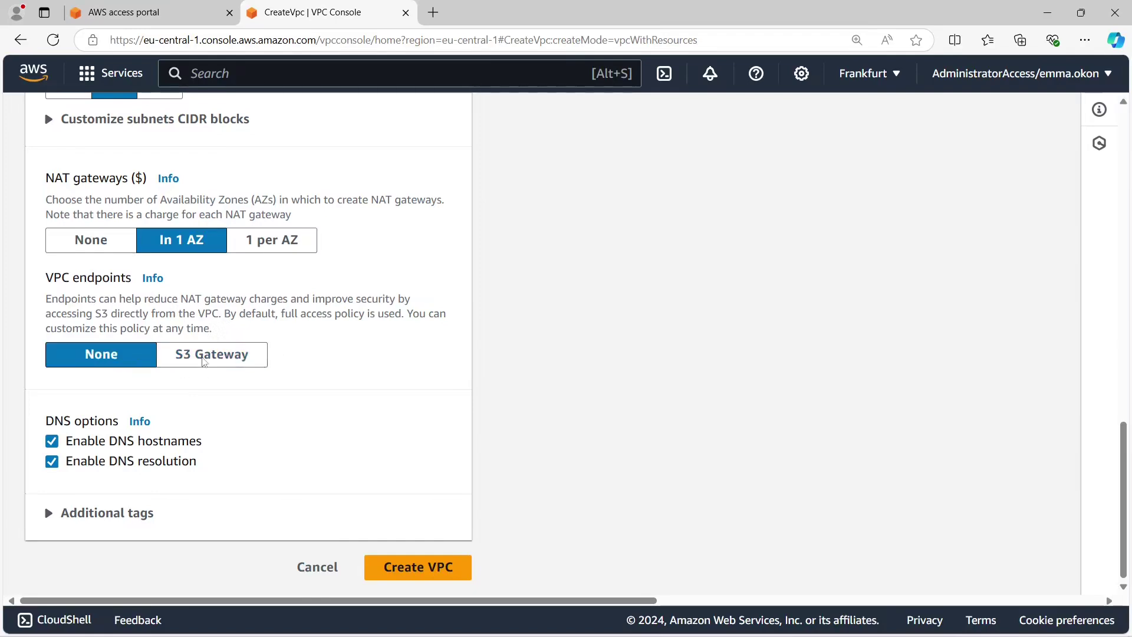
pyautogui.click(204, 361)
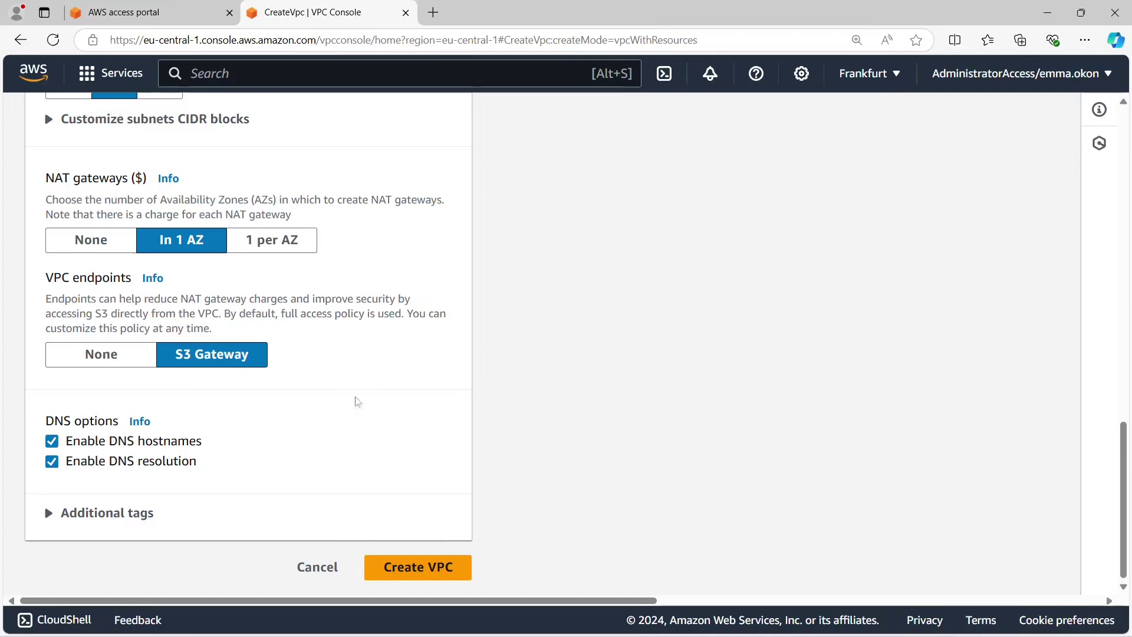
# Disable DNS hostnames and DNS resolution in the DNS options, and enable both again
pyautogui.click(120, 442)
pyautogui.click(116, 462)
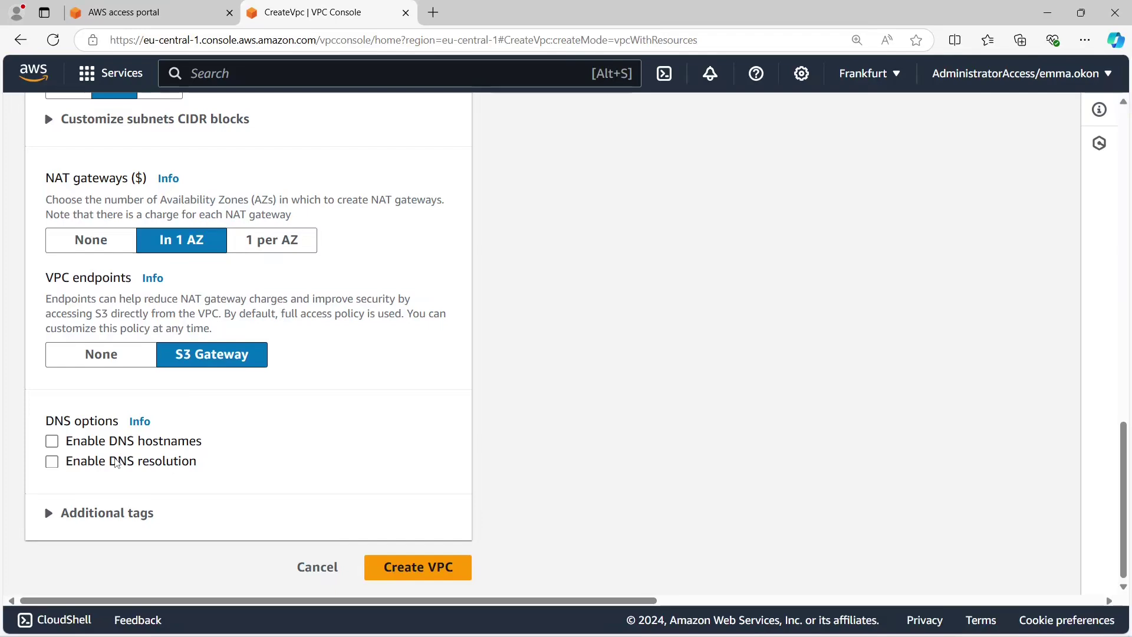
pyautogui.click(76, 440)
pyautogui.click(73, 463)
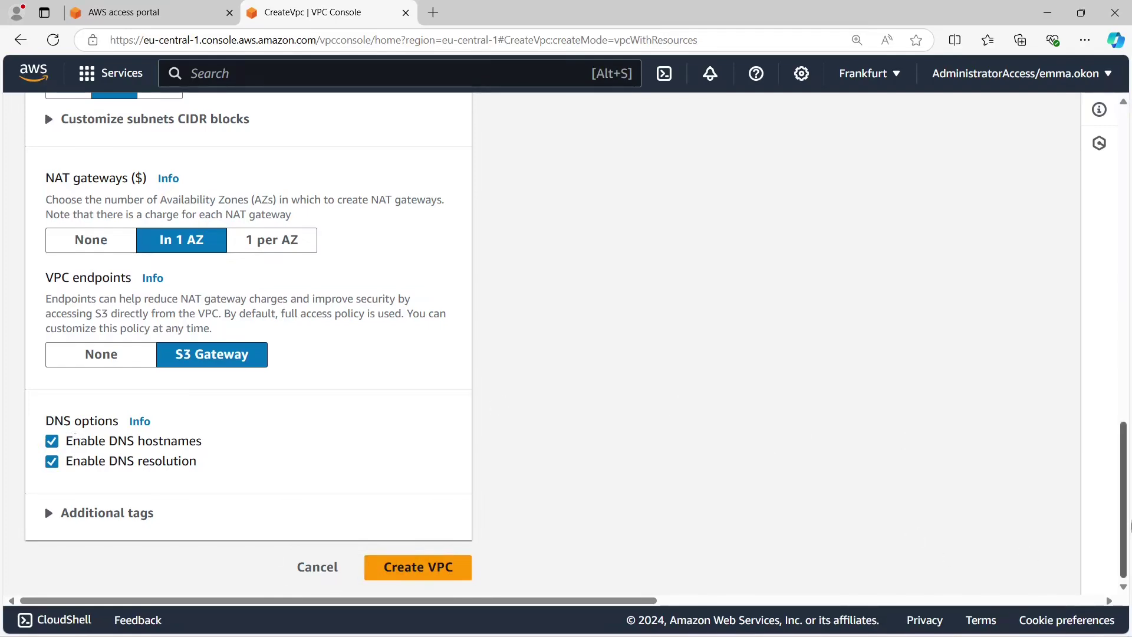
# Review the new VPC's preview, covering its subnets, route tables and network connections, and return to the end of the form
pyautogui.moveTo(1125, 496); pyautogui.dragTo(1099, 180)
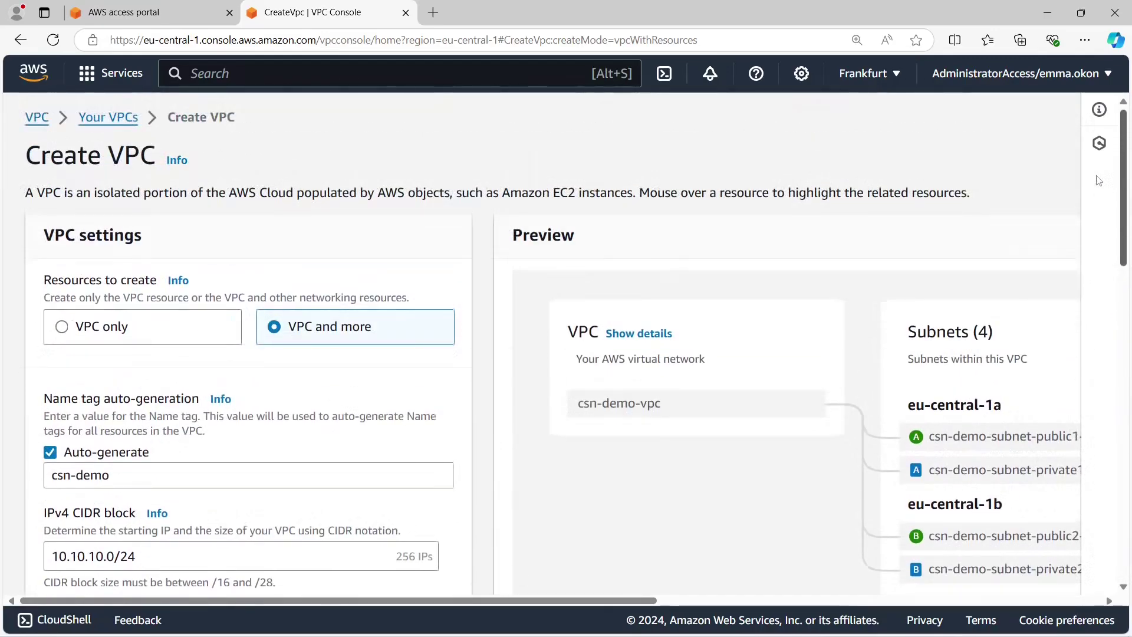
pyautogui.scroll(-3, 606, 477)
pyautogui.scroll(2, 605, 477)
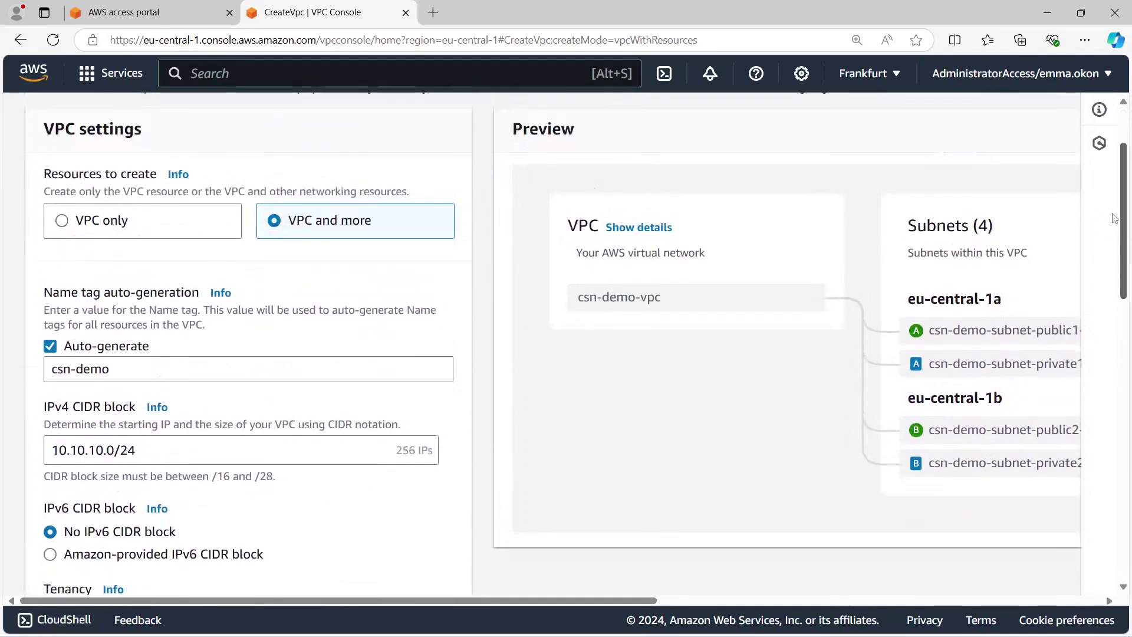
pyautogui.moveTo(335, 601); pyautogui.dragTo(770, 619)
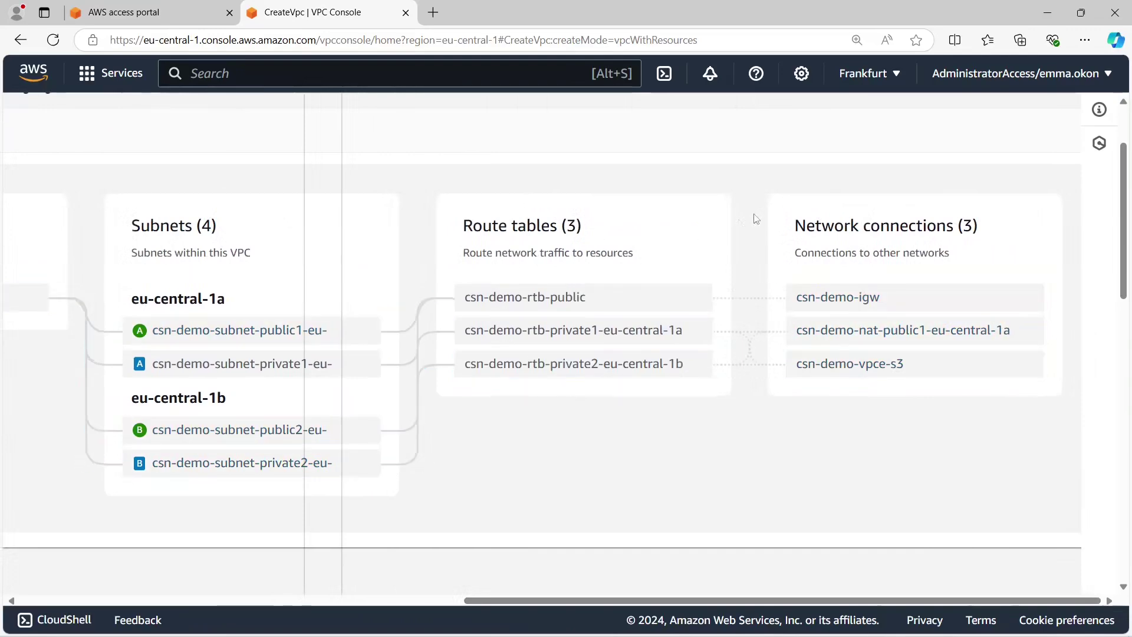
pyautogui.moveTo(1124, 206); pyautogui.dragTo(1101, 531)
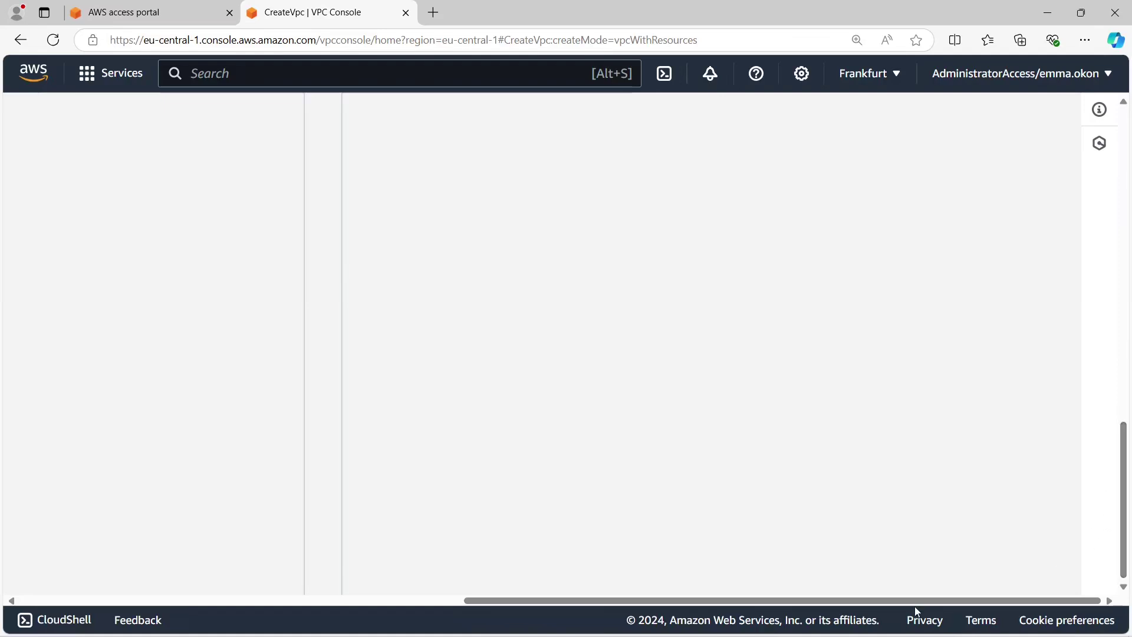
pyautogui.moveTo(910, 601); pyautogui.dragTo(466, 600)
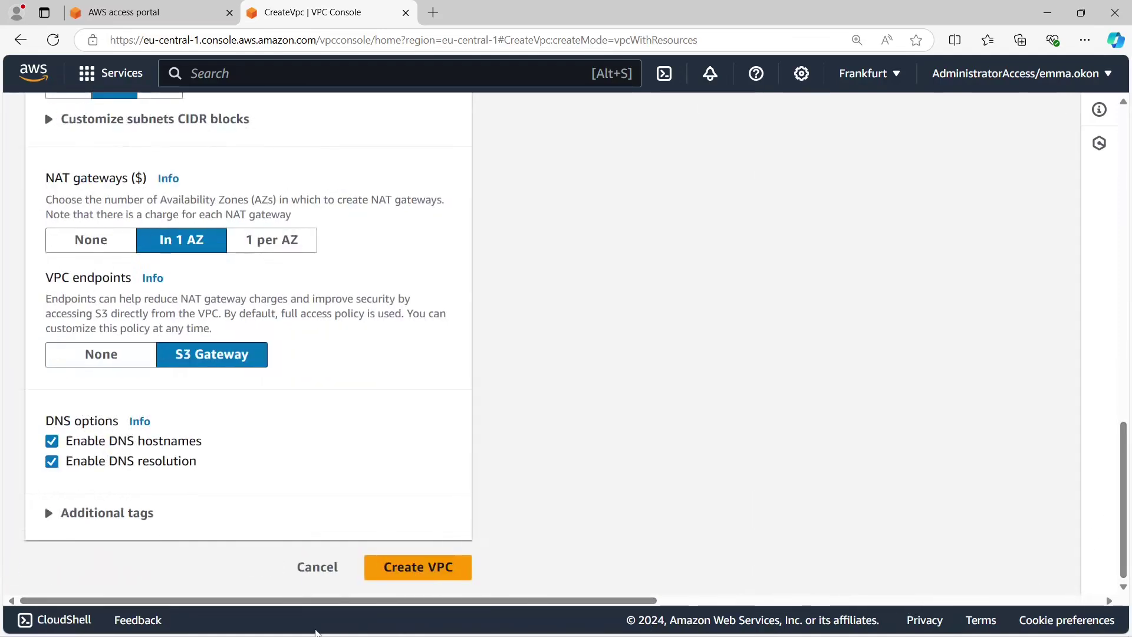
# Create the VPC with the configured settings and check the progress of the resource creation workflow
pyautogui.click(425, 566)
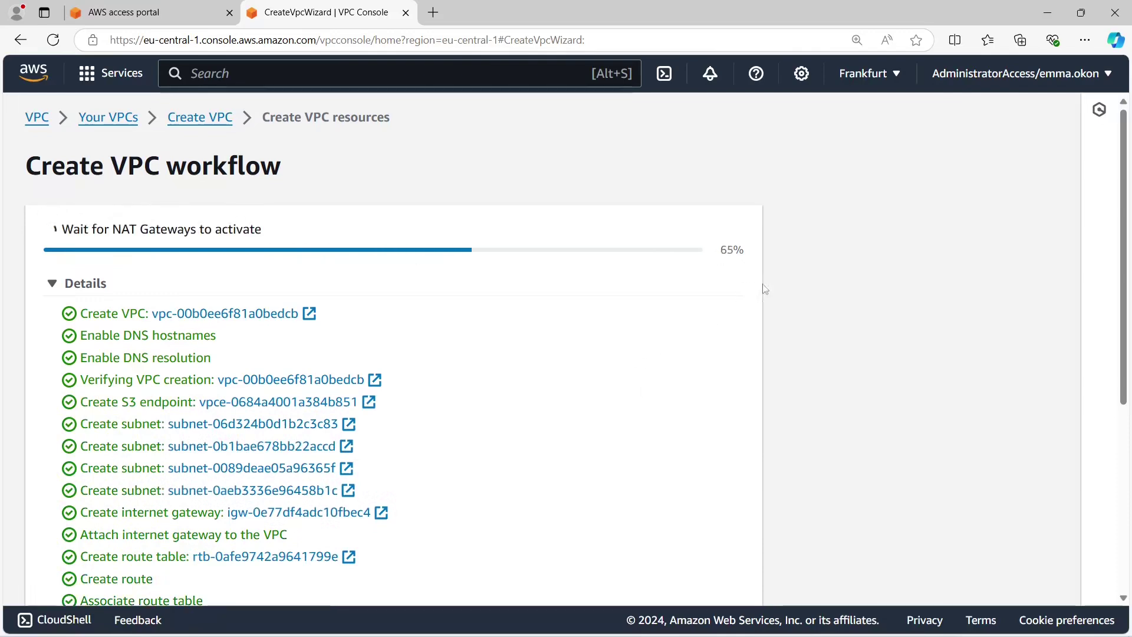
pyautogui.scroll(-1, 1128, 230)
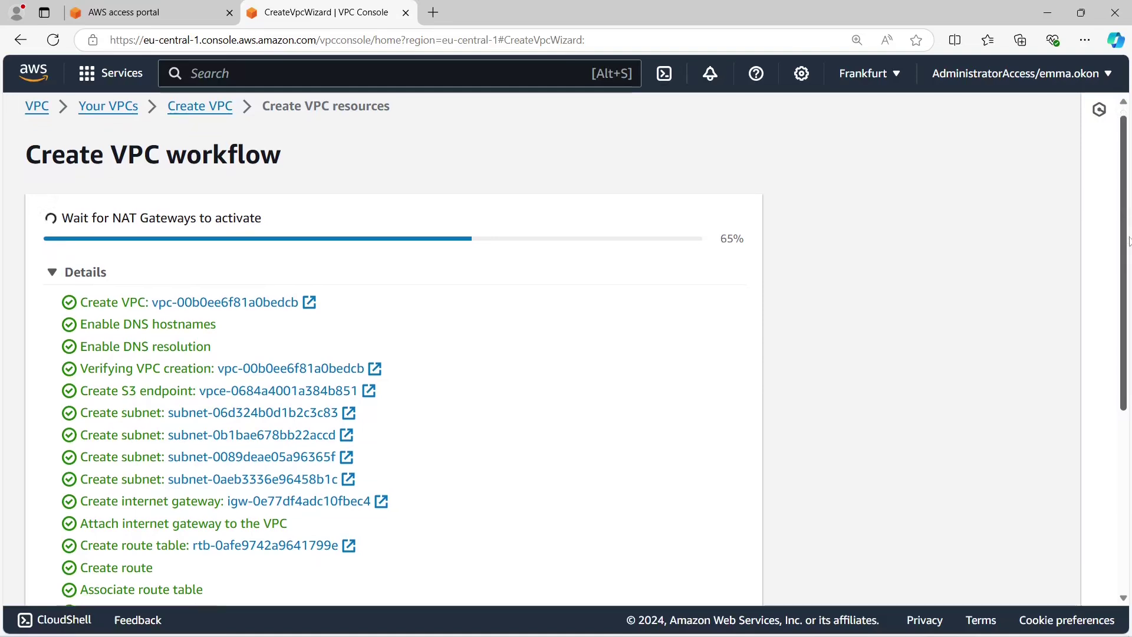
pyautogui.scroll(-1, 1128, 230)
pyautogui.moveTo(1129, 256); pyautogui.dragTo(1130, 331)
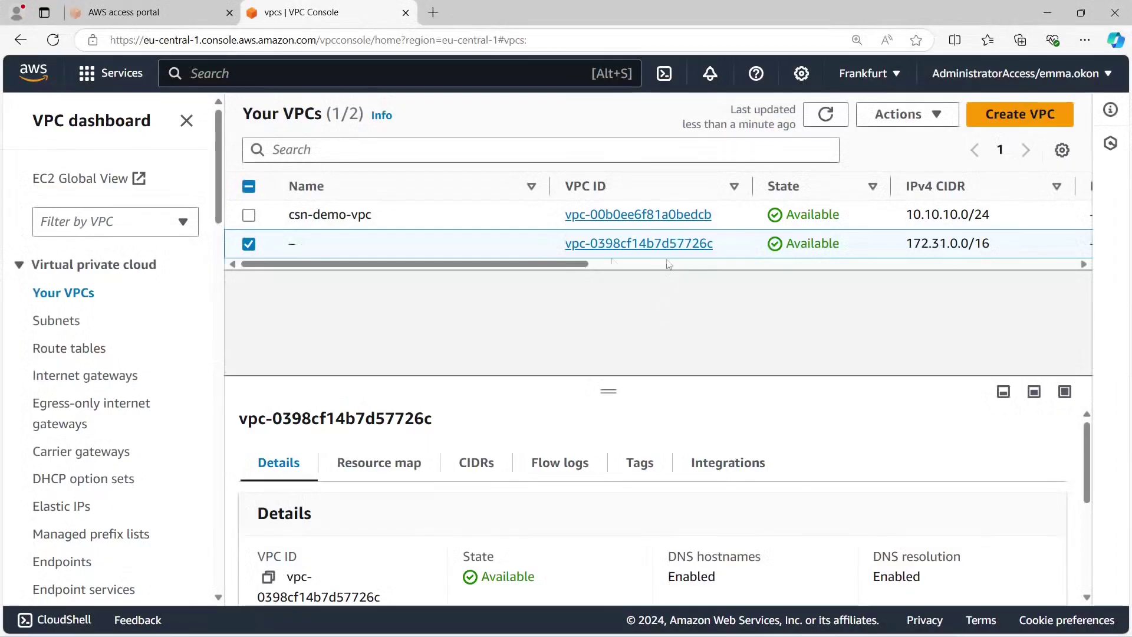
# Open the details of csn-demo-vpc and examine its resource map, from the subnets and route tables to the network connections
pyautogui.click(602, 216)
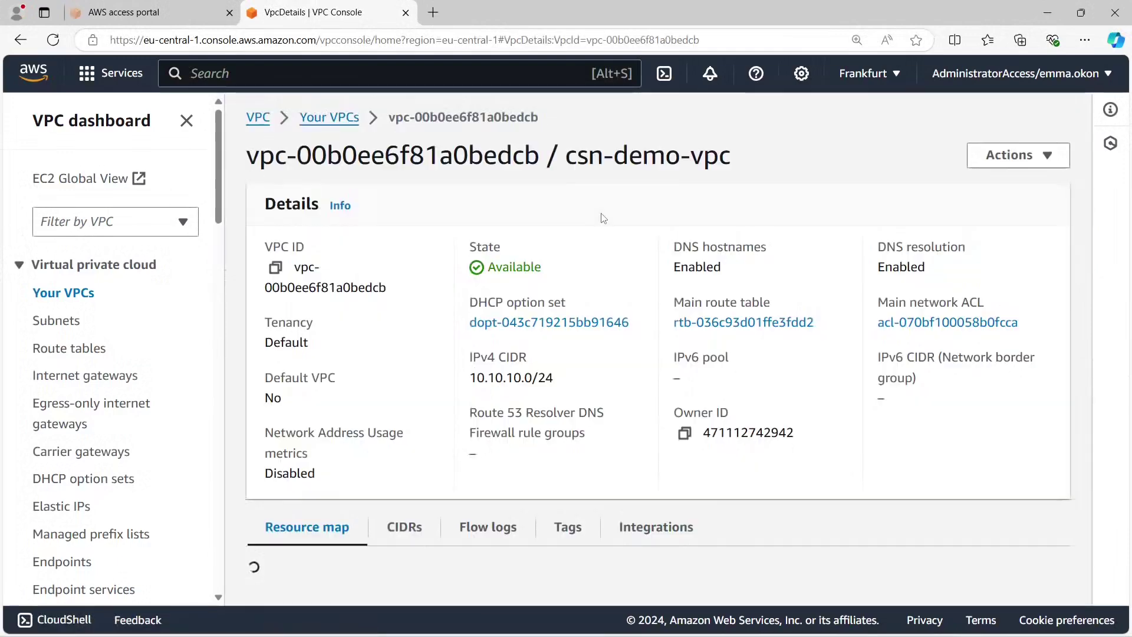
pyautogui.moveTo(1127, 189); pyautogui.dragTo(947, 213)
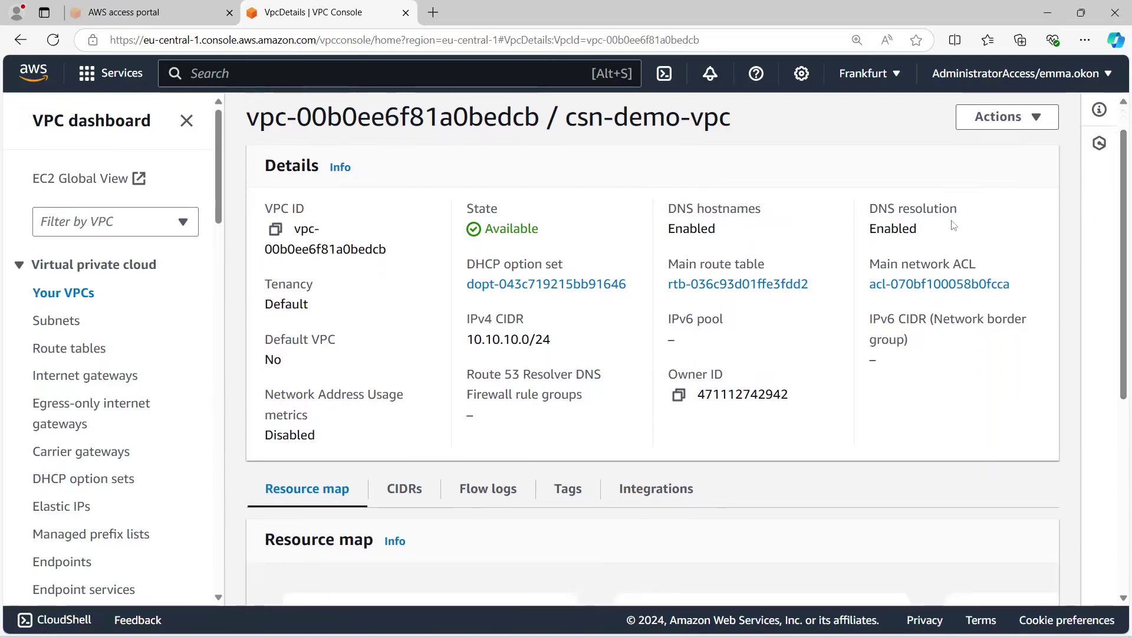
pyautogui.moveTo(1128, 250); pyautogui.dragTo(1128, 439)
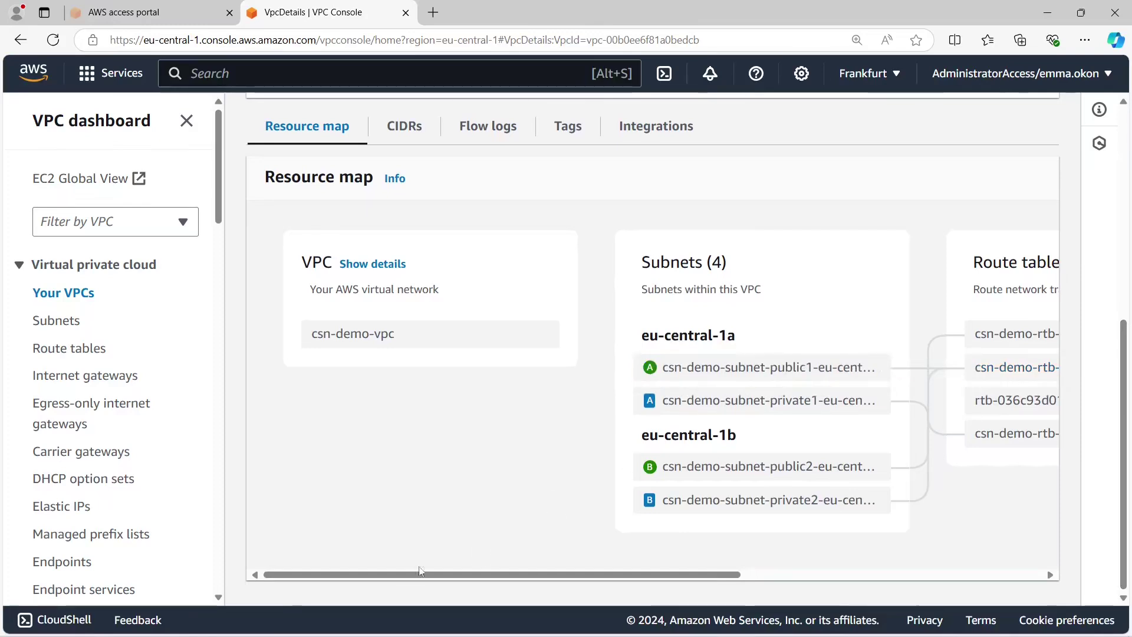
pyautogui.moveTo(400, 575); pyautogui.dragTo(616, 595)
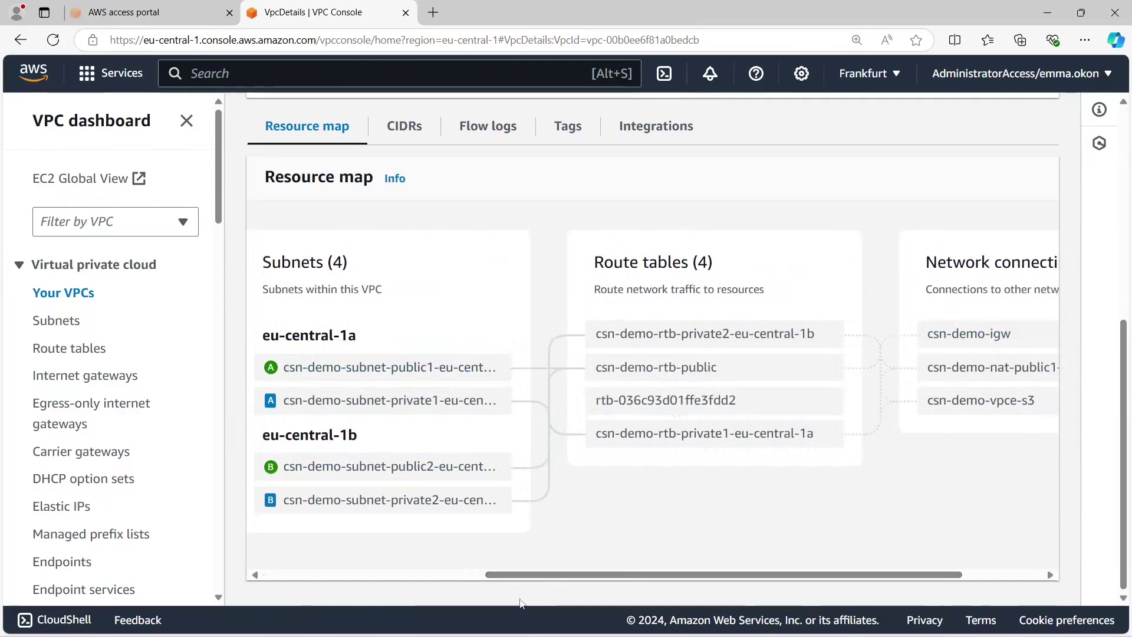
pyautogui.moveTo(512, 580); pyautogui.dragTo(591, 581)
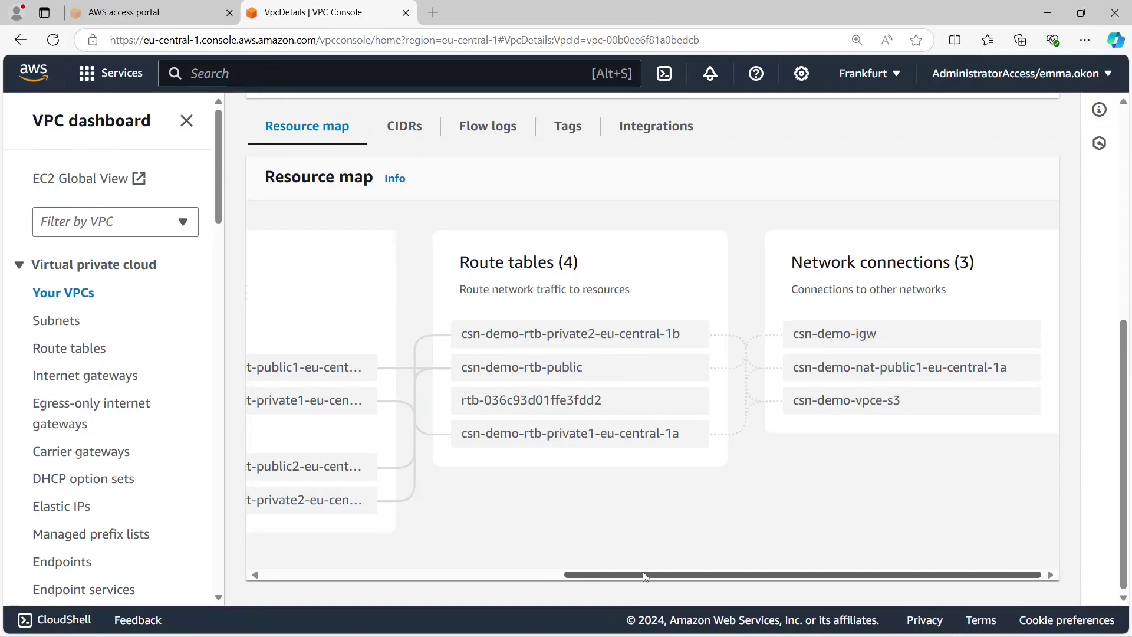
# Open the csn-demo-nat-public1-eu-central-1a NAT gateway from the resource map and review its primary private IPv4 address and secondary addresses
pyautogui.click(1022, 371)
pyautogui.click(1020, 368)
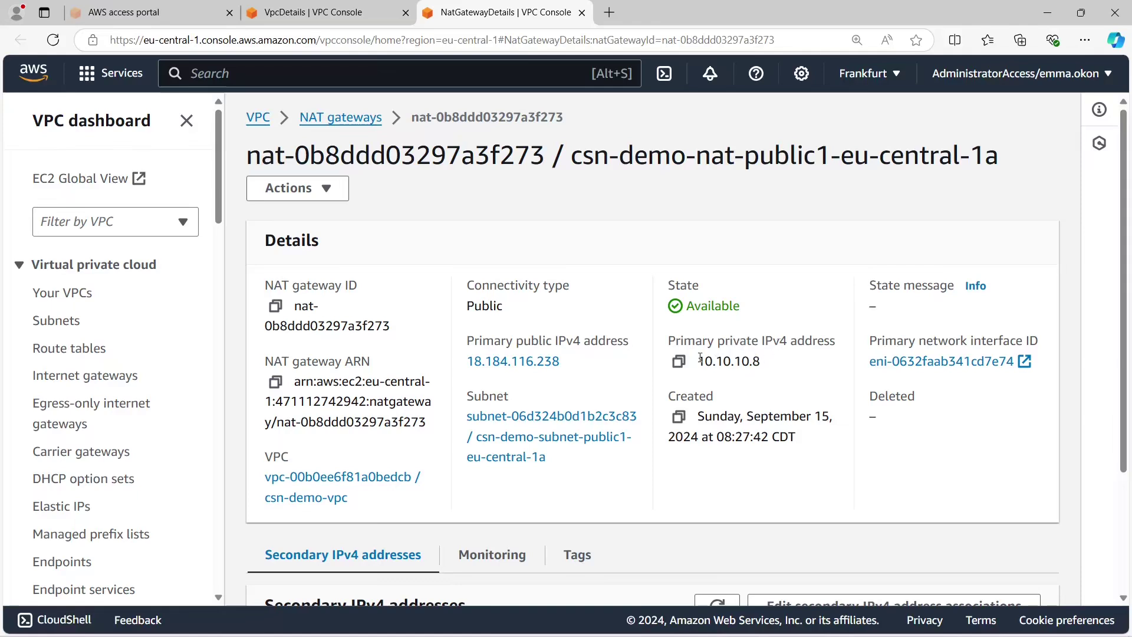
pyautogui.moveTo(699, 361); pyautogui.dragTo(768, 368)
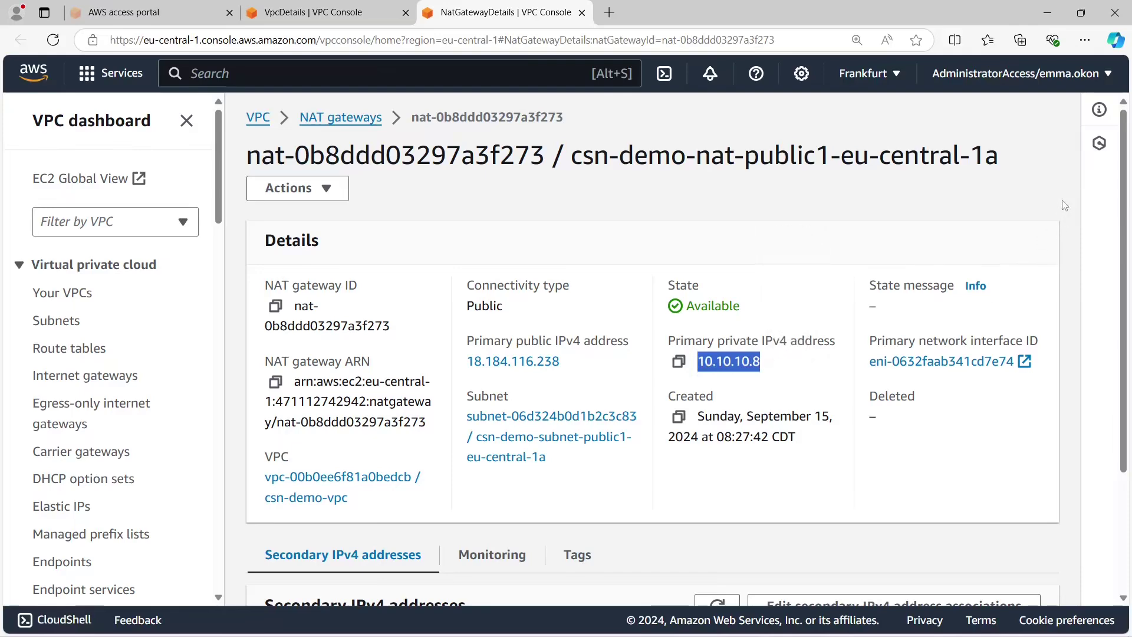
pyautogui.scroll(-3, 1129, 398)
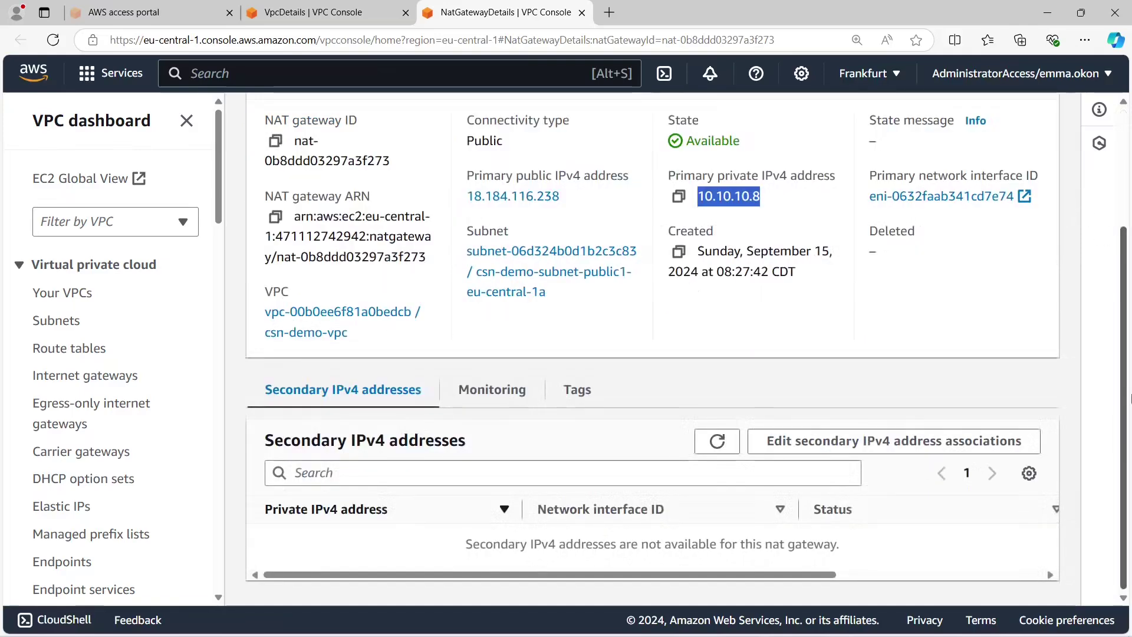